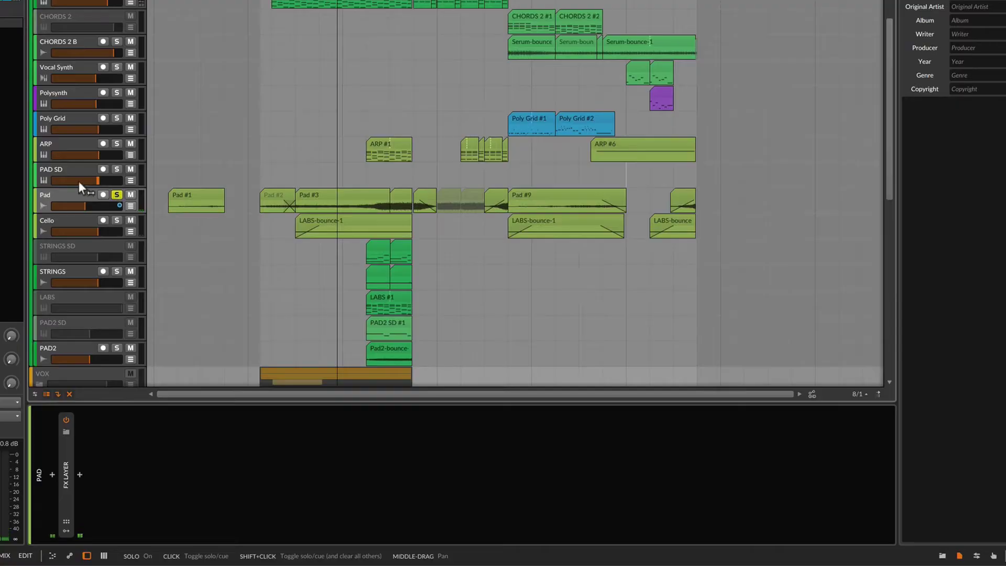
# Select the PAD SD track, collapse its Arpeggiator device and solo the track.
pyautogui.click(78, 181)
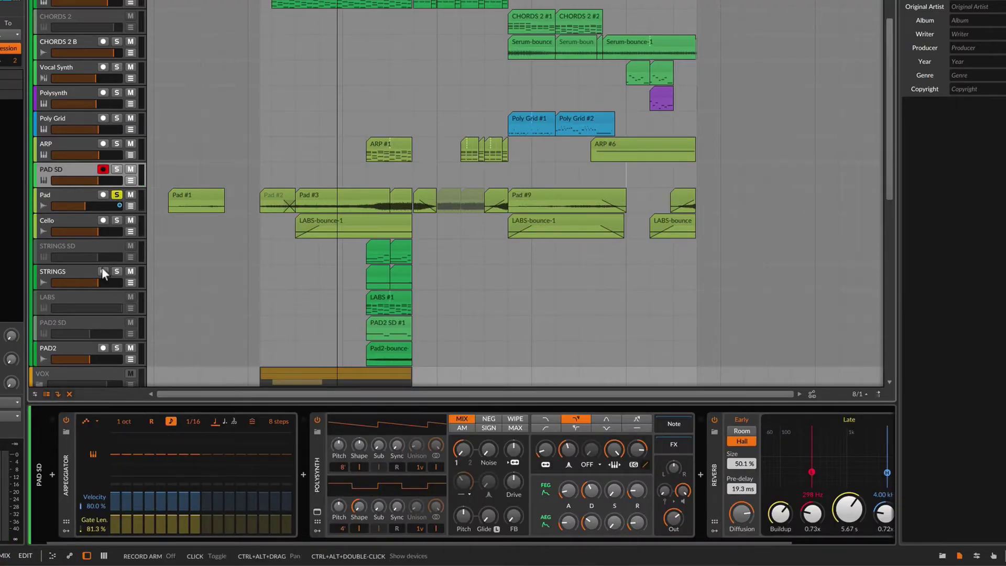
pyautogui.doubleClick(67, 479)
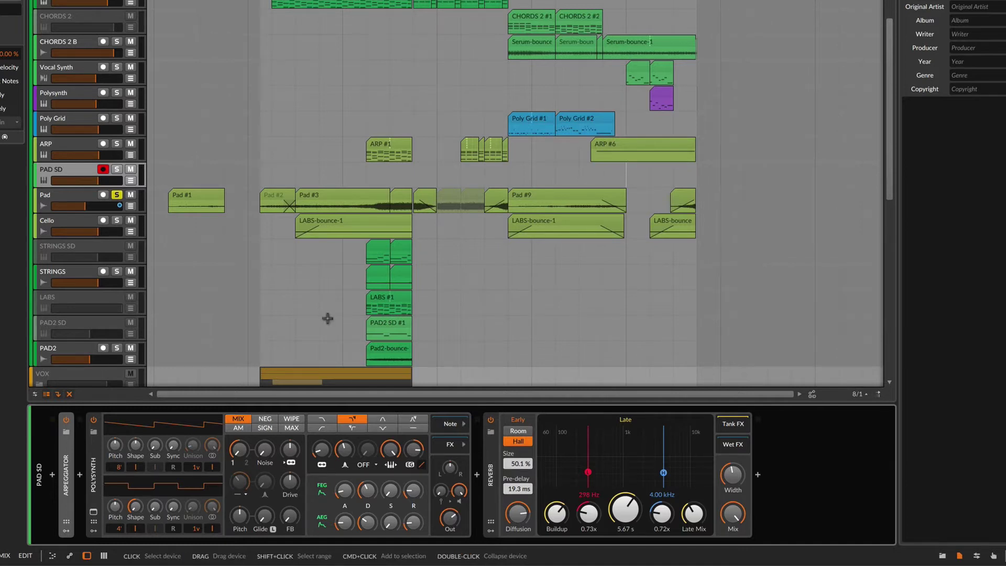
pyautogui.click(117, 170)
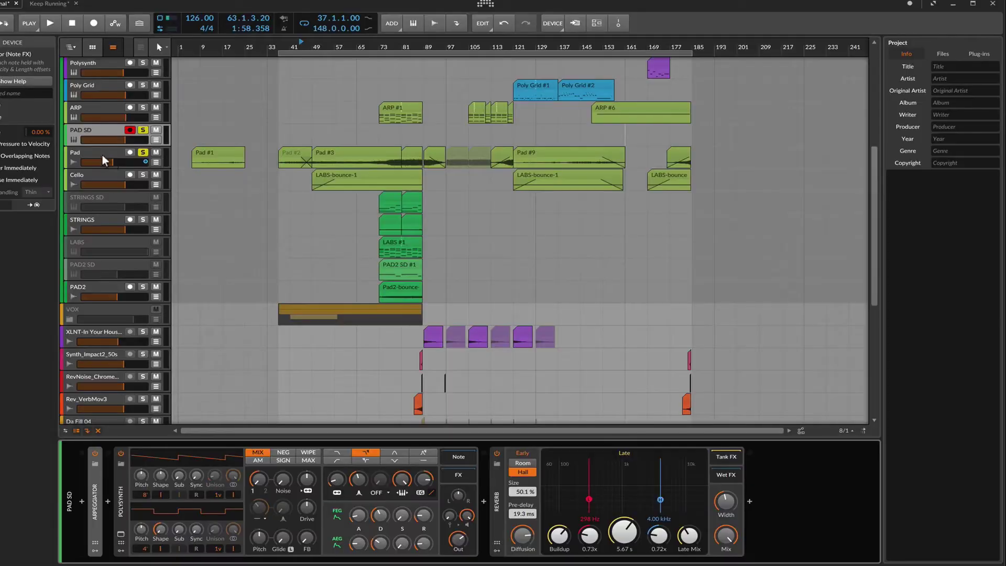
# Select the Pad track and show its automation lanes in the arrangement.
pyautogui.click(101, 153)
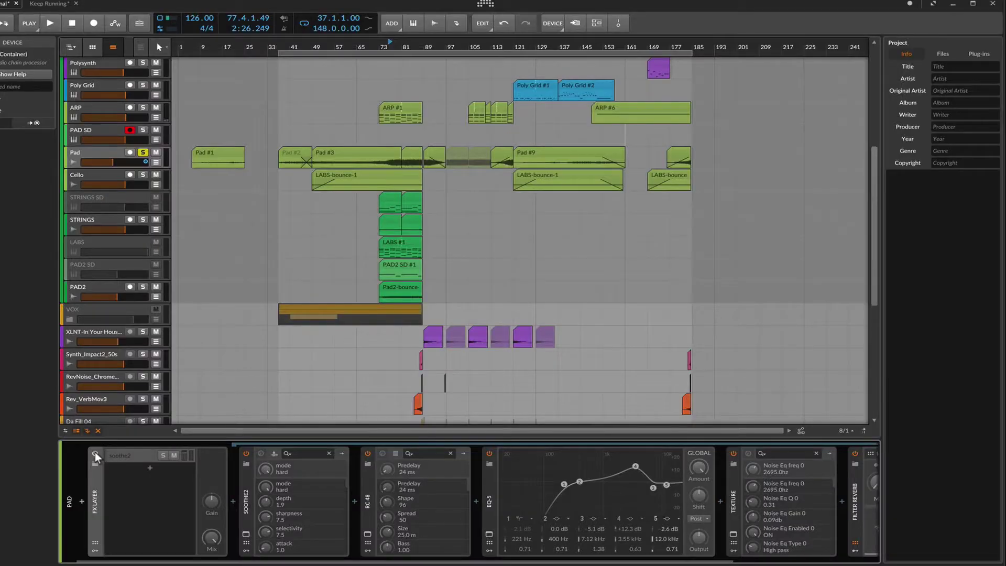
pyautogui.click(156, 163)
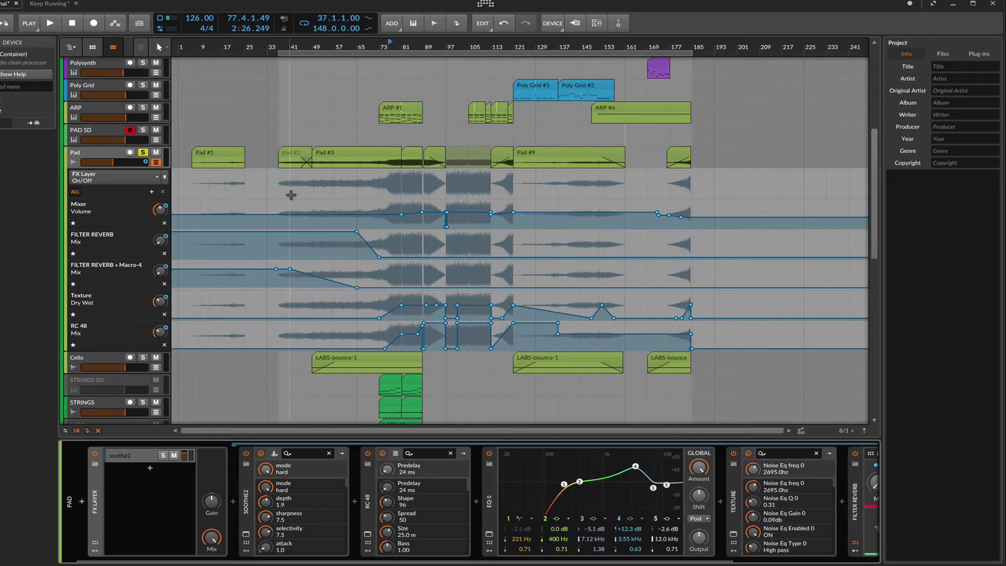
pyautogui.hscroll(2, 298, 202)
pyautogui.hscroll(1, 298, 203)
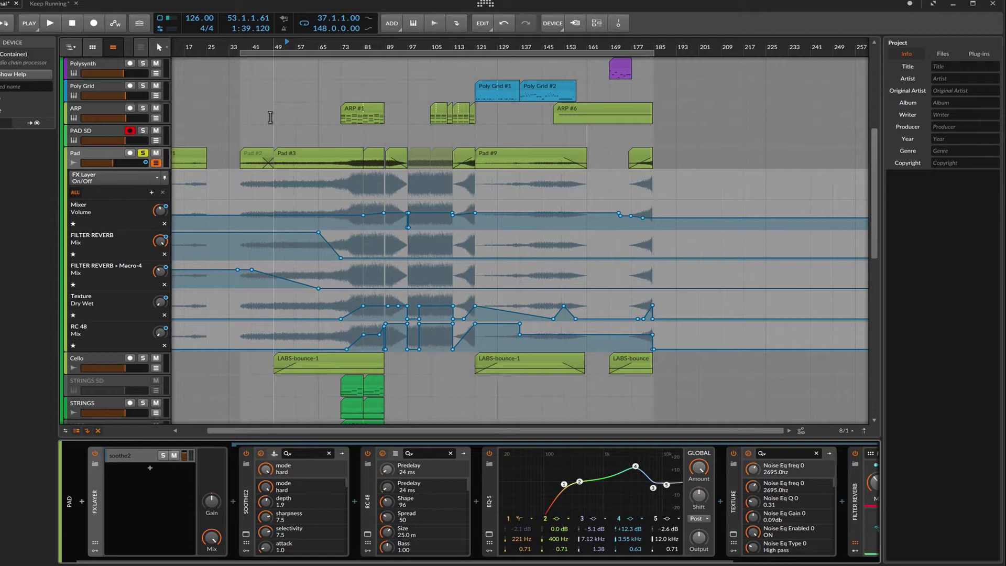
# Play the Pad track, collapse its RC 48 and SOOTHE2 devices, and inspect the FILTER REVERB Mix automation.
pyautogui.press('space')
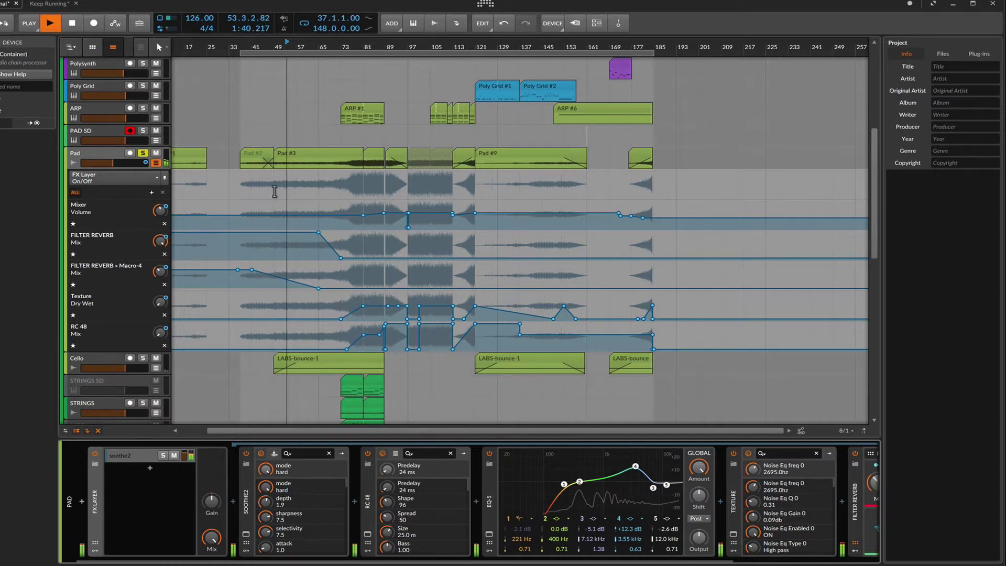
pyautogui.click(367, 504)
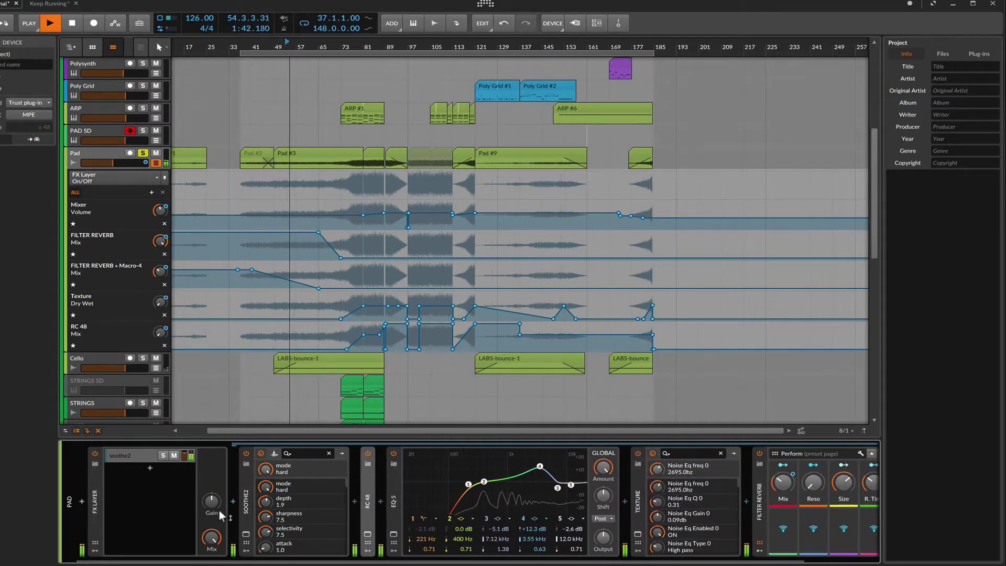
pyautogui.click(247, 508)
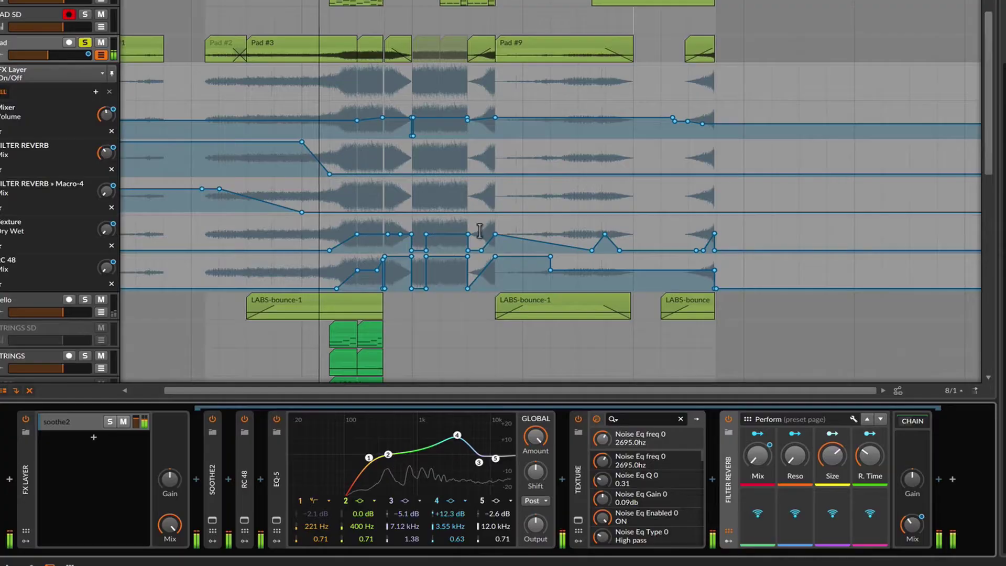
pyautogui.moveTo(297, 141)
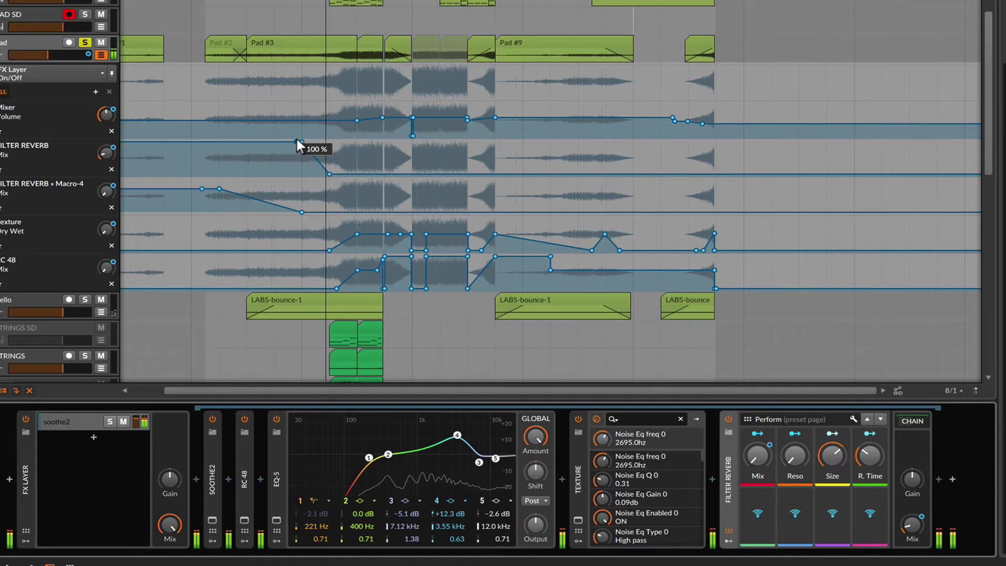
# Audition the Texture plugin from bar 81, toggling the solo of its Ferry Deck texture layer.
pyautogui.press('space')
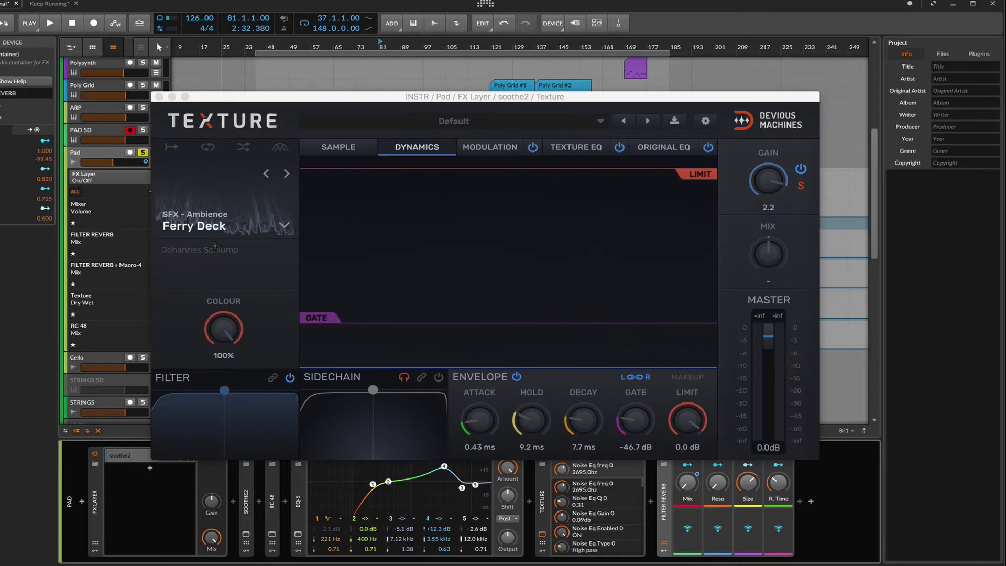
pyautogui.press('space')
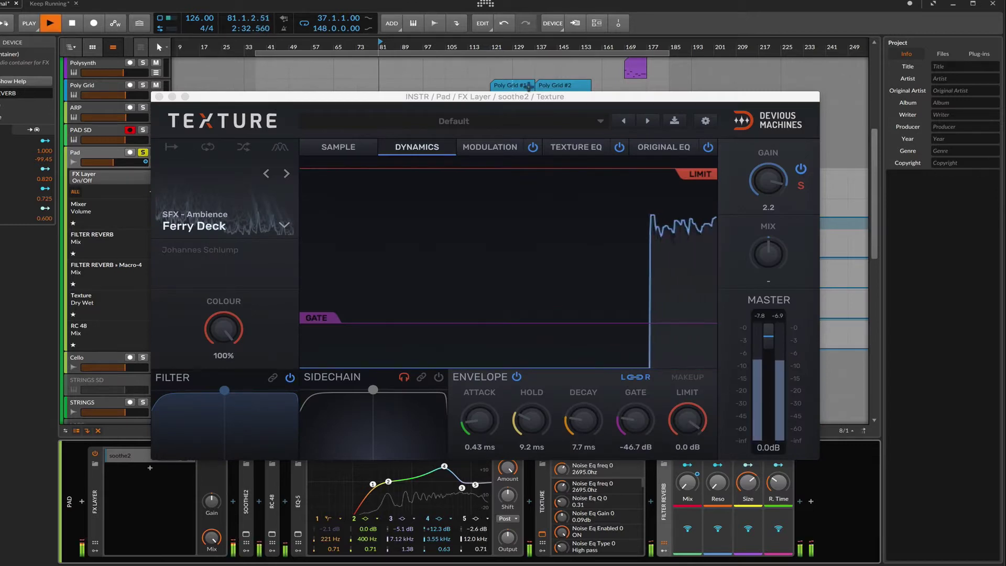
pyautogui.click(801, 187)
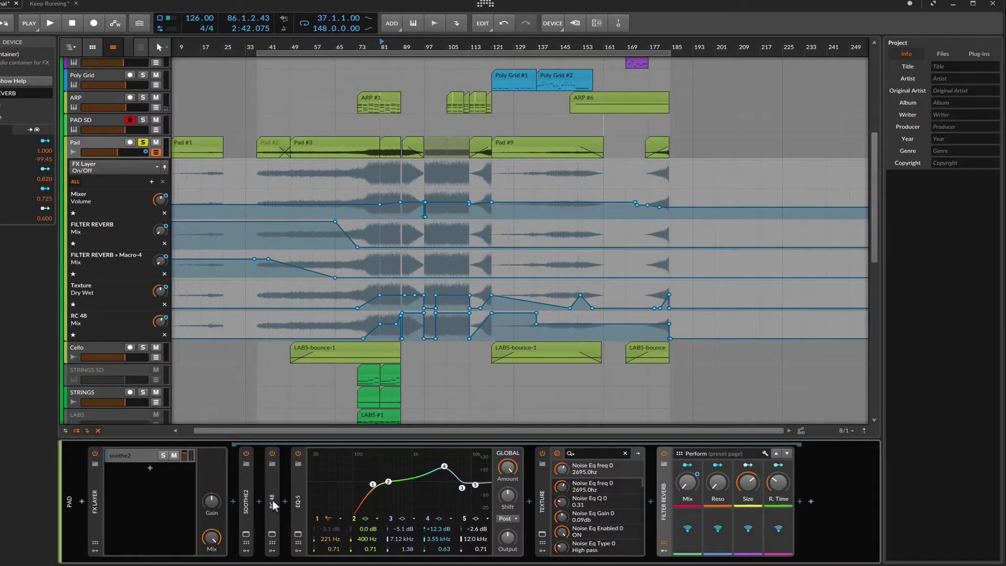
# Expand the RC 48 device, open its plugin window and audition the pad from bar 73.
pyautogui.click(274, 505)
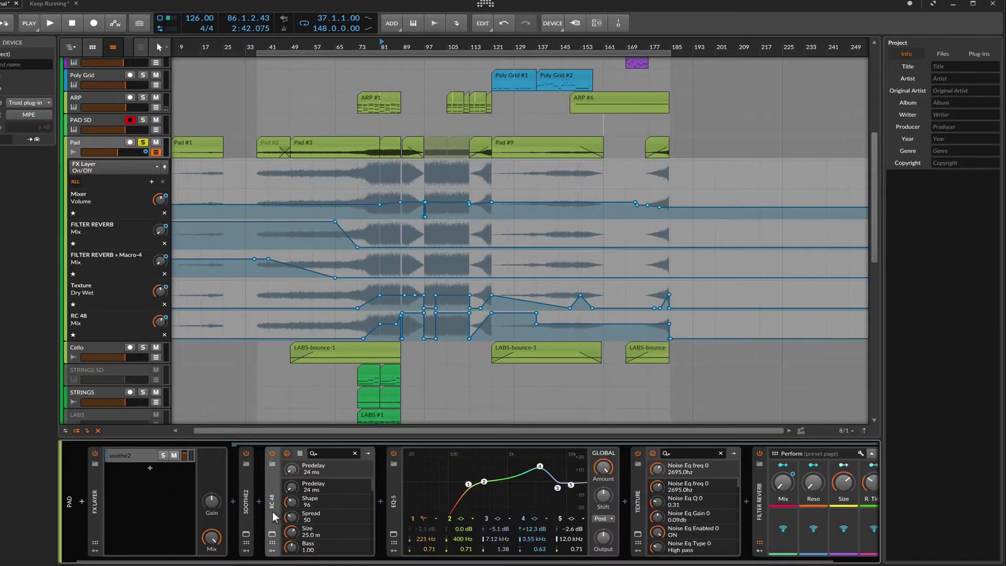
pyautogui.click(272, 536)
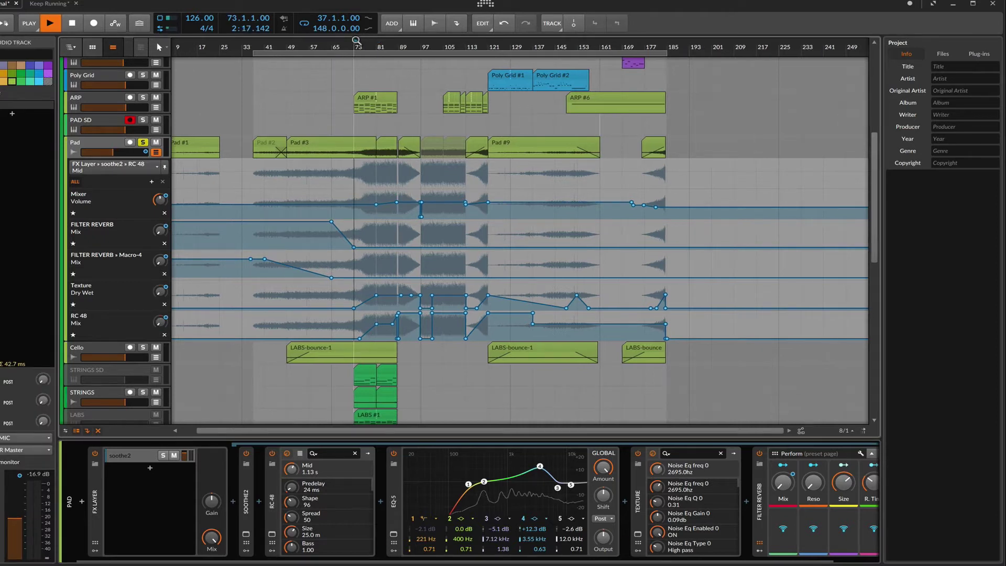
pyautogui.press('space')
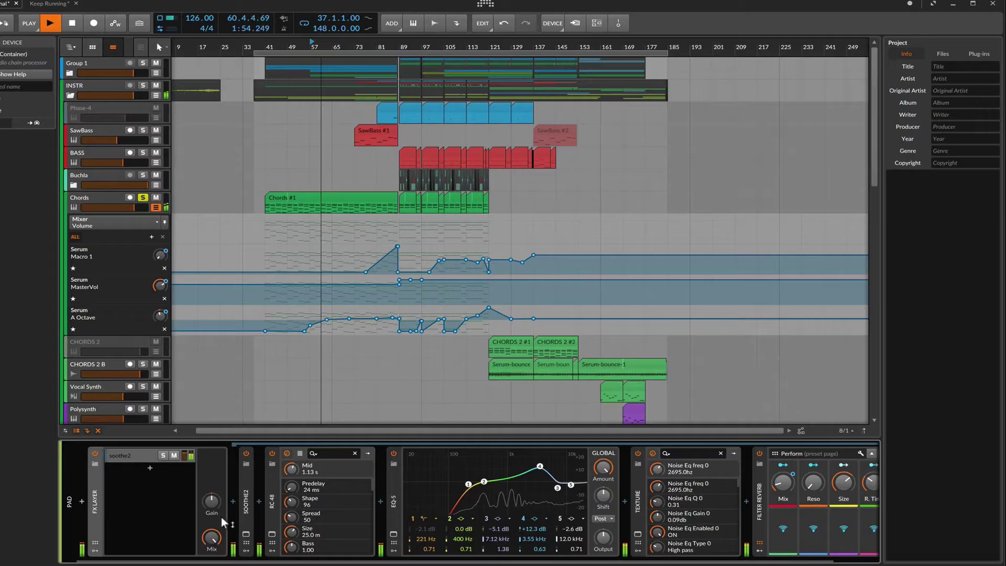
# Select the Chords track and open its Serum plugin window.
pyautogui.click(87, 199)
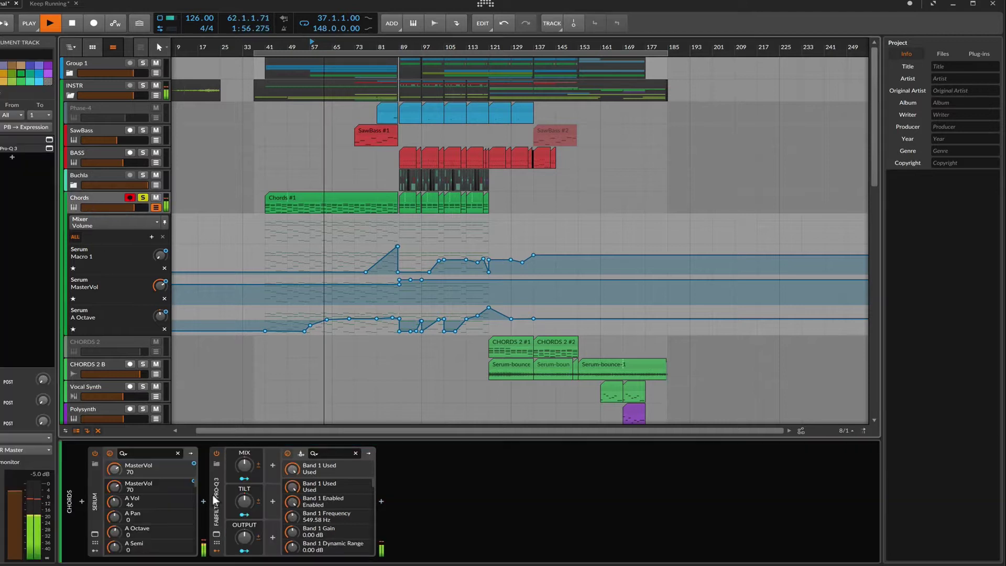
pyautogui.click(96, 534)
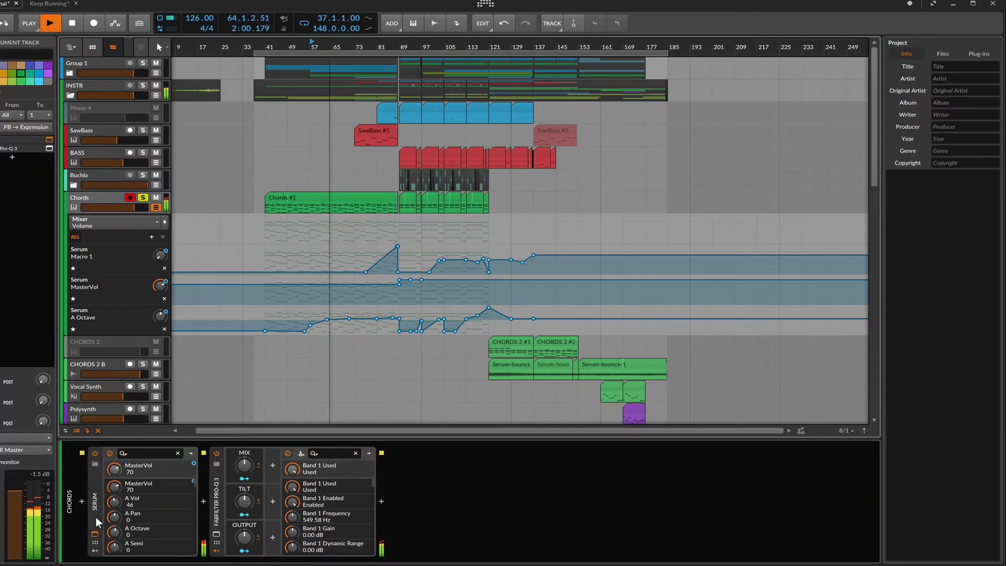
pyautogui.click(96, 531)
pyautogui.click(95, 533)
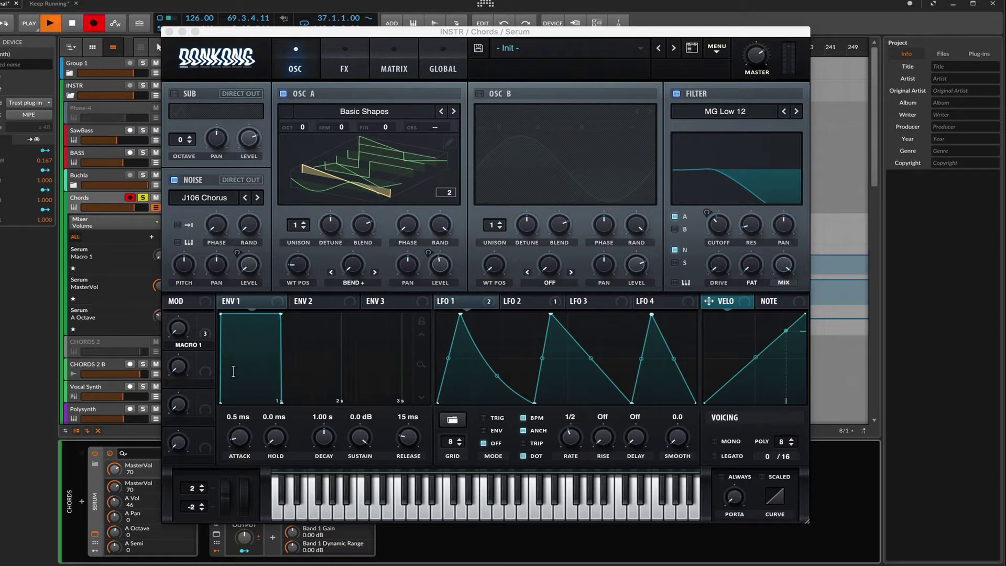
# Examine Serum's LFO 1, LFO 2 and Macro 1, including their shapes and modulated parameters.
pyautogui.click(531, 302)
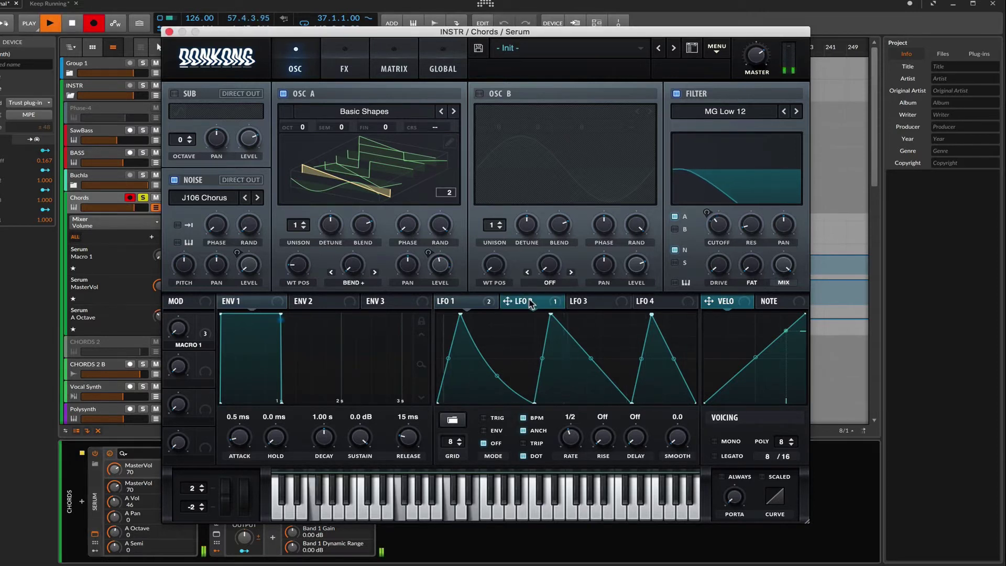
pyautogui.click(490, 304)
pyautogui.click(532, 303)
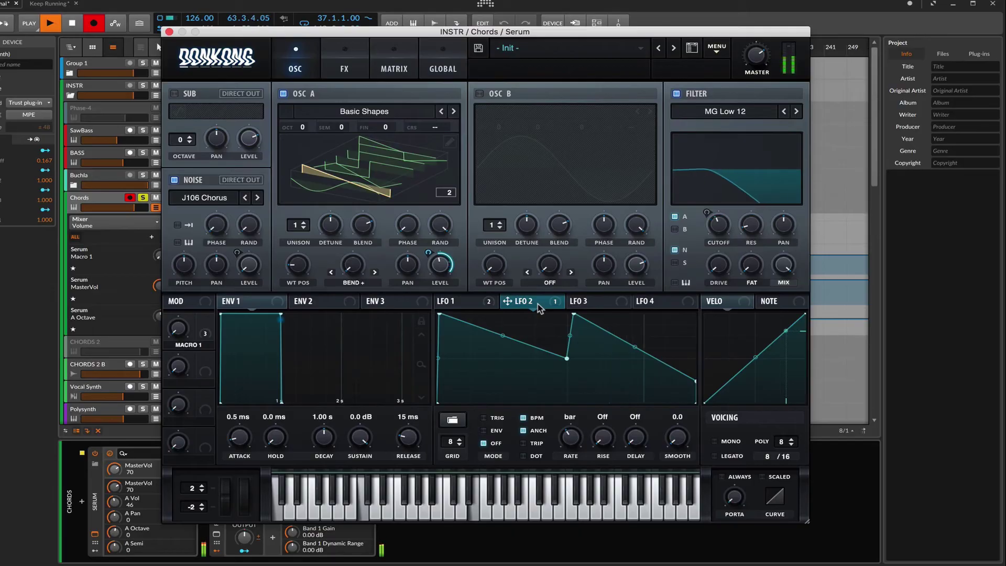
pyautogui.moveTo(453, 301); pyautogui.dragTo(716, 243)
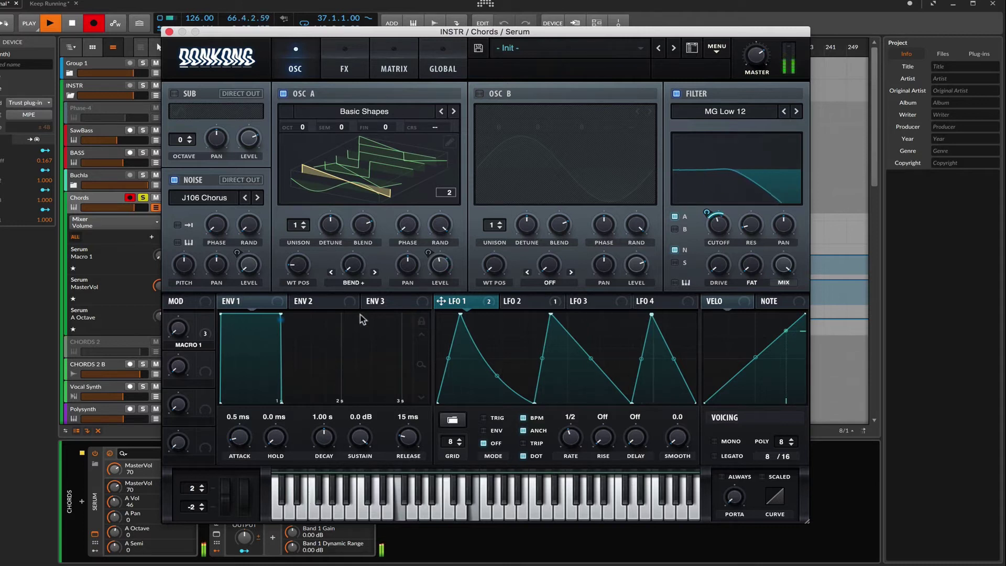
pyautogui.moveTo(178, 329); pyautogui.dragTo(202, 325)
pyautogui.moveTo(206, 360); pyautogui.dragTo(199, 240)
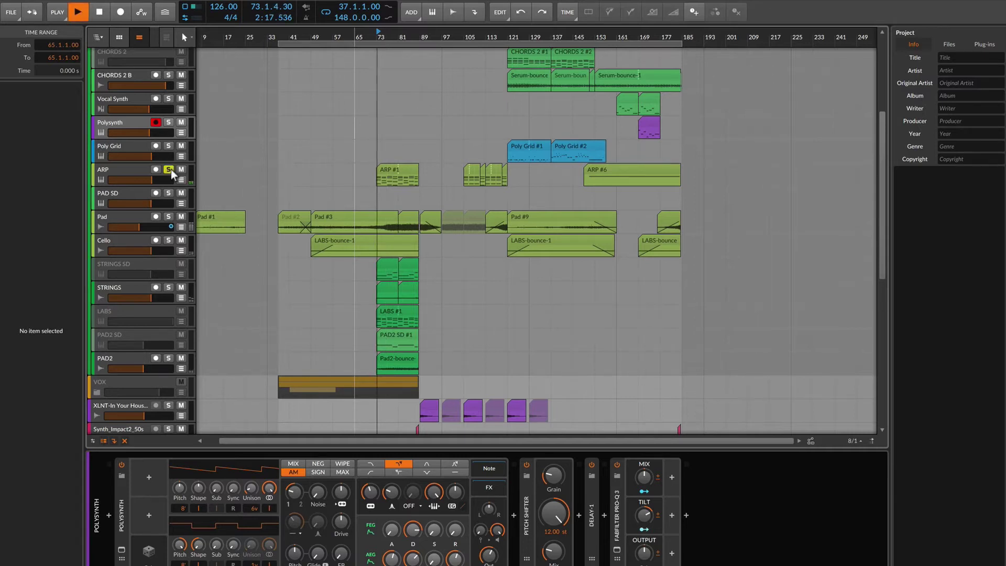
# Select the ARP track and unsolo the Chords track so the arpeggio plays by itself.
pyautogui.click(114, 170)
pyautogui.scroll(3, 213, 163)
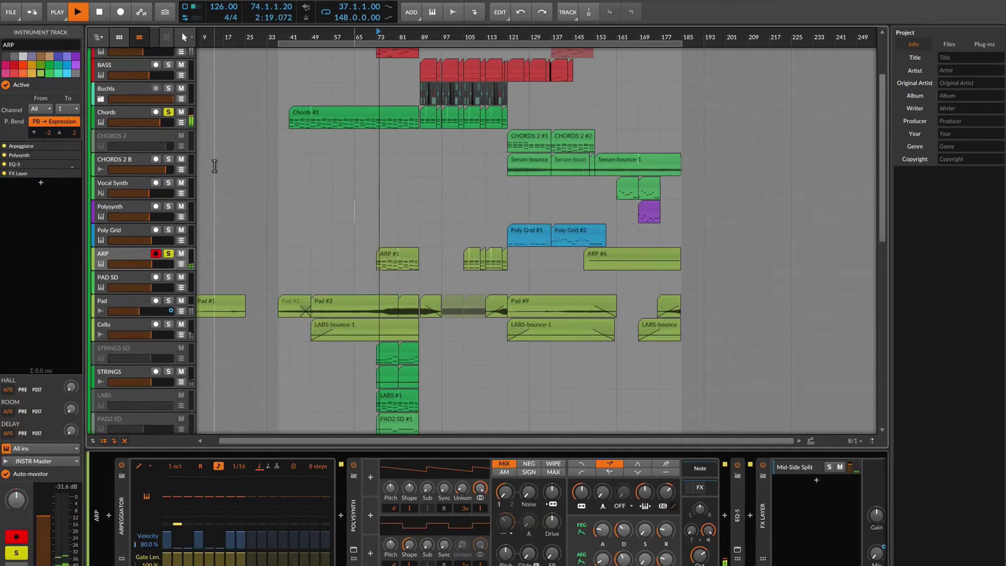
pyautogui.click(168, 113)
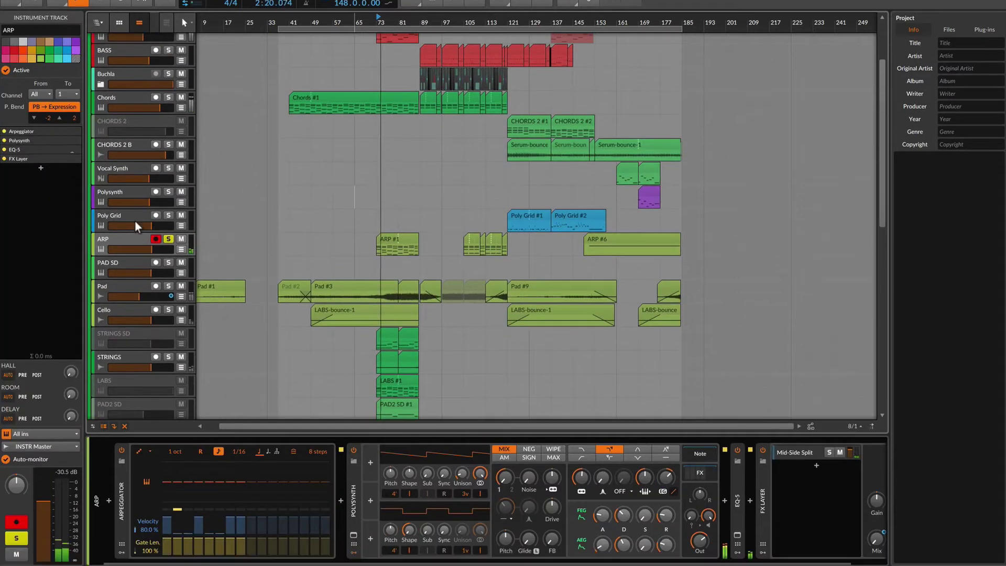
# Review the ARP track's device chain from the Polysynth to the Mid-Side Split layer, expanding the EQ-5.
pyautogui.click(354, 515)
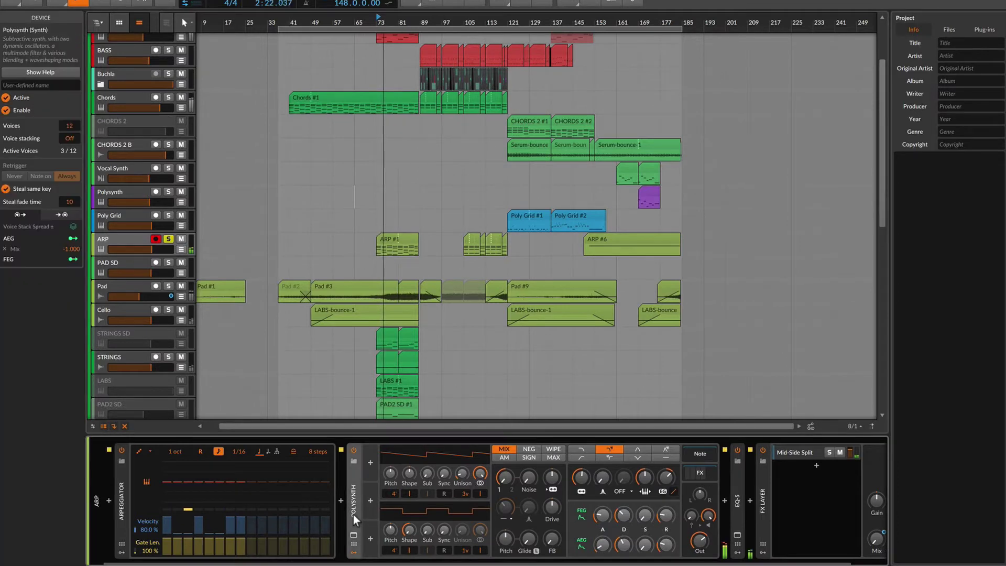
pyautogui.click(706, 479)
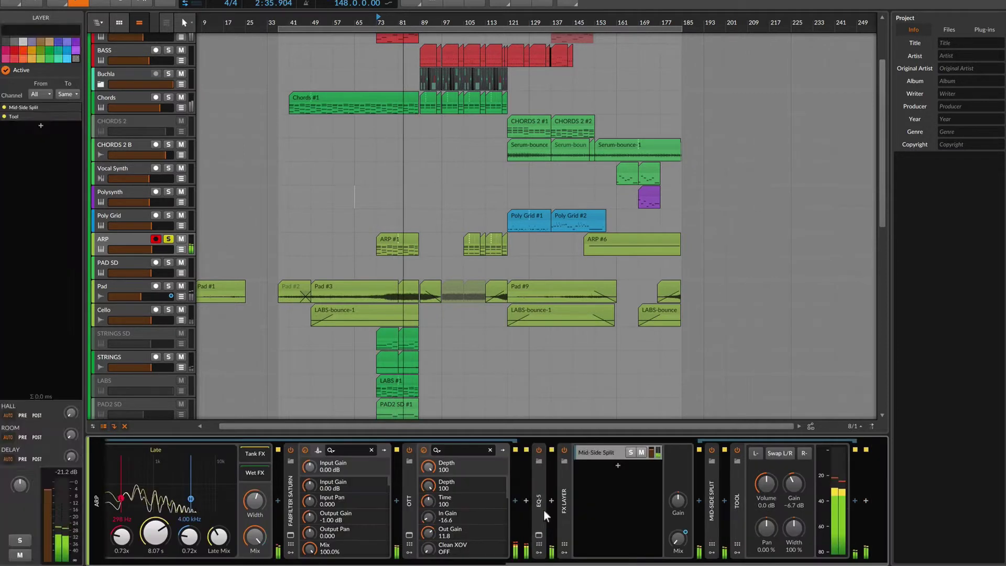
pyautogui.click(540, 509)
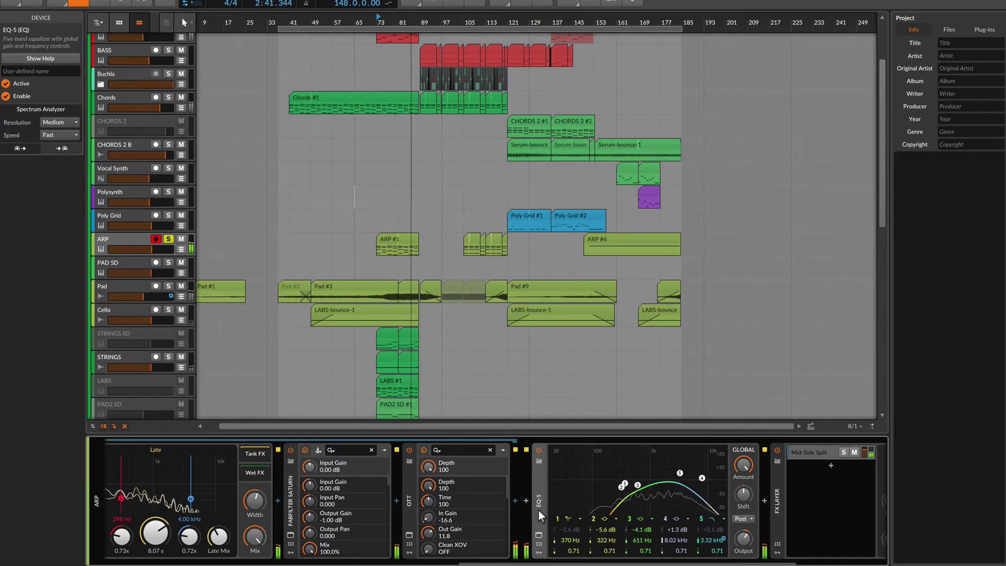
pyautogui.hscroll(-10, 528, 493)
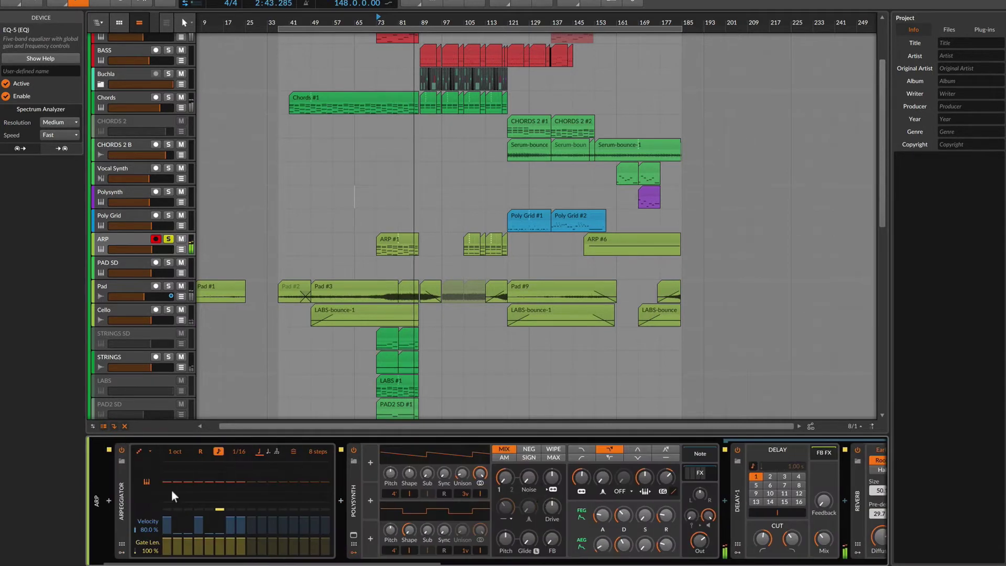
pyautogui.click(346, 506)
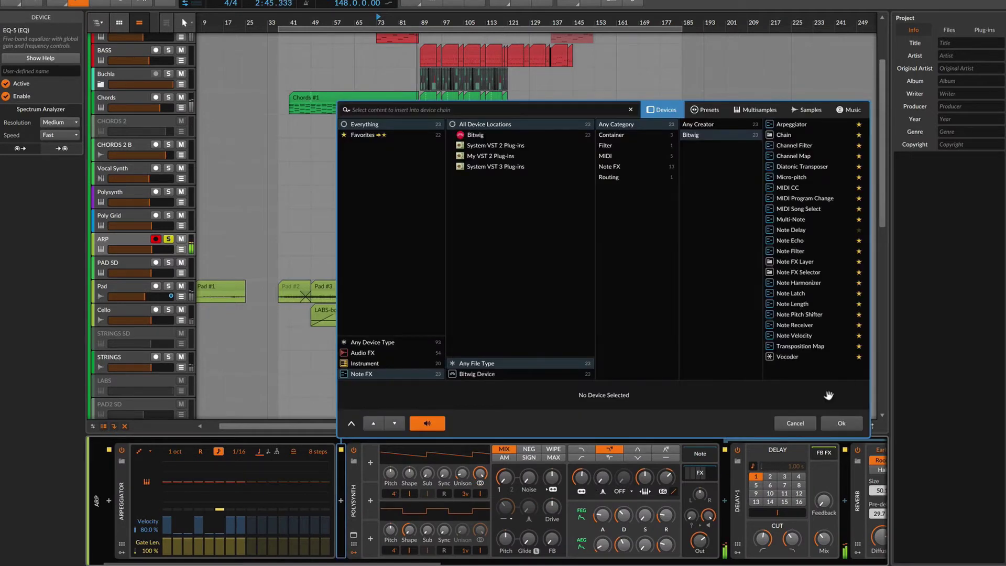
pyautogui.click(795, 424)
# Show the device chains of the Cello, STRINGS and STRINGS SD tracks one after another.
pyautogui.scroll(-5, 403, 210)
pyautogui.scroll(5, 405, 85)
pyautogui.scroll(-3, 402, 85)
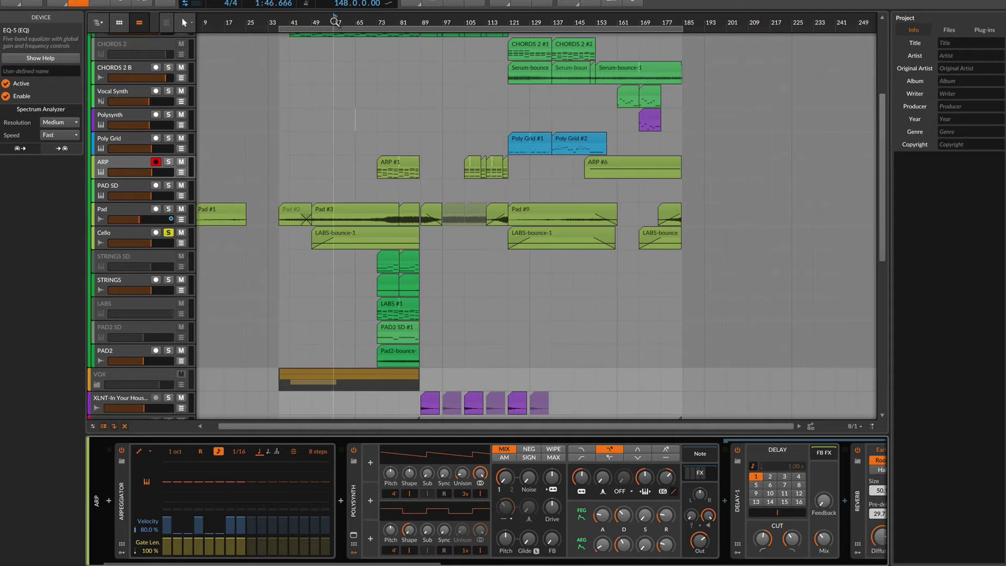
pyautogui.click(127, 231)
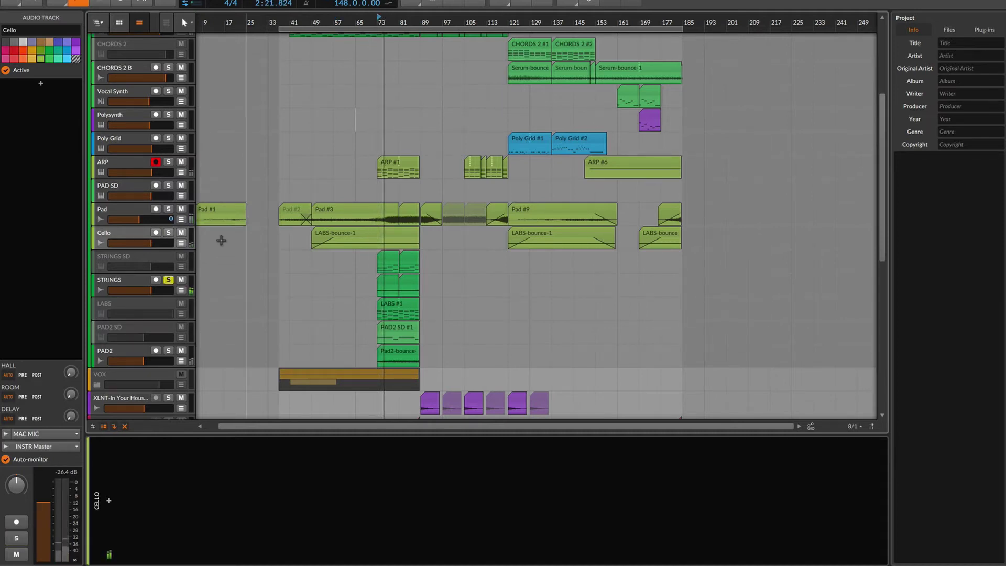
pyautogui.click(134, 284)
pyautogui.click(131, 257)
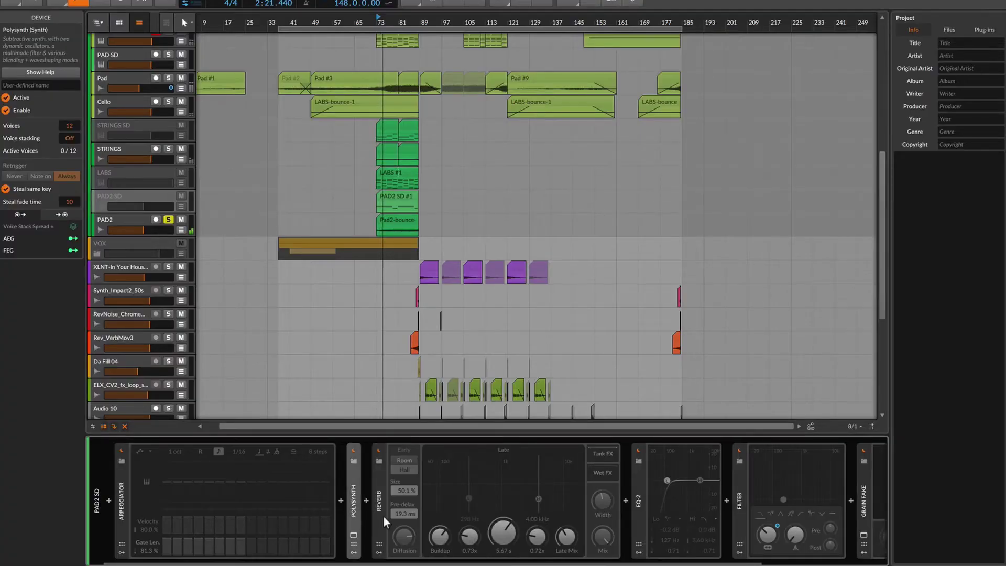
# Collapse the Reverb on the PAD2 SD track and show its device chain below the Grain Fake grid editor.
pyautogui.click(384, 517)
pyautogui.click(383, 516)
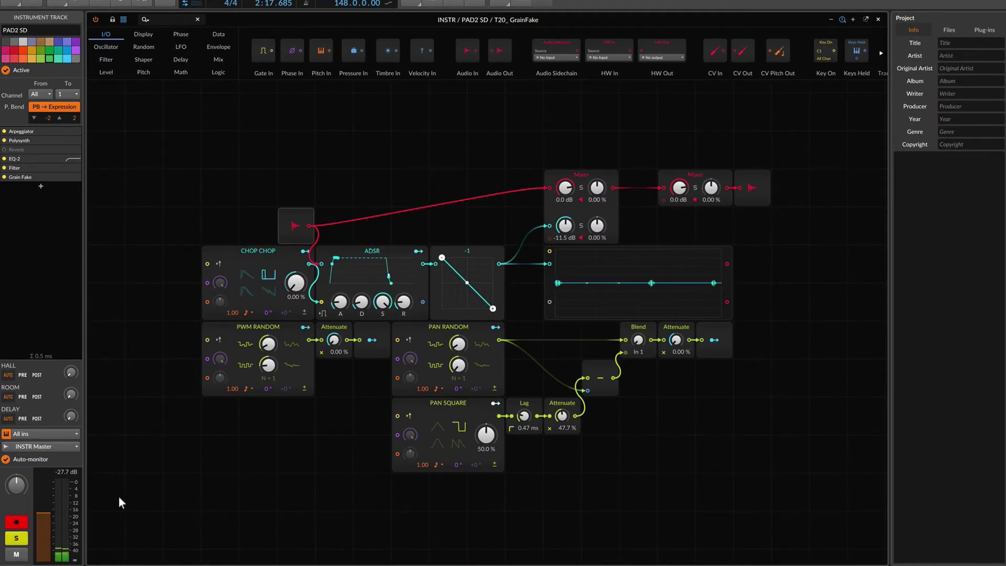
pyautogui.press('d')
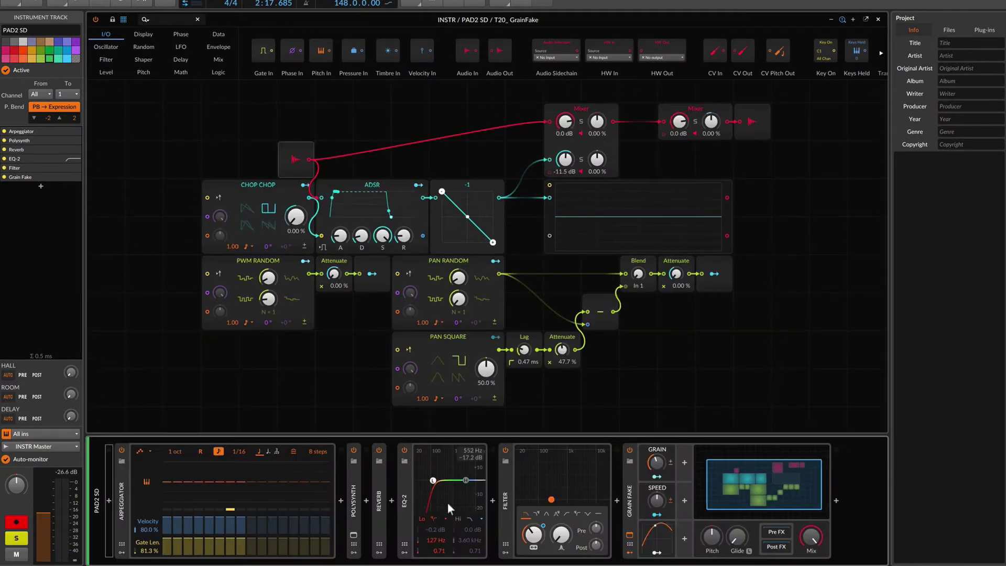